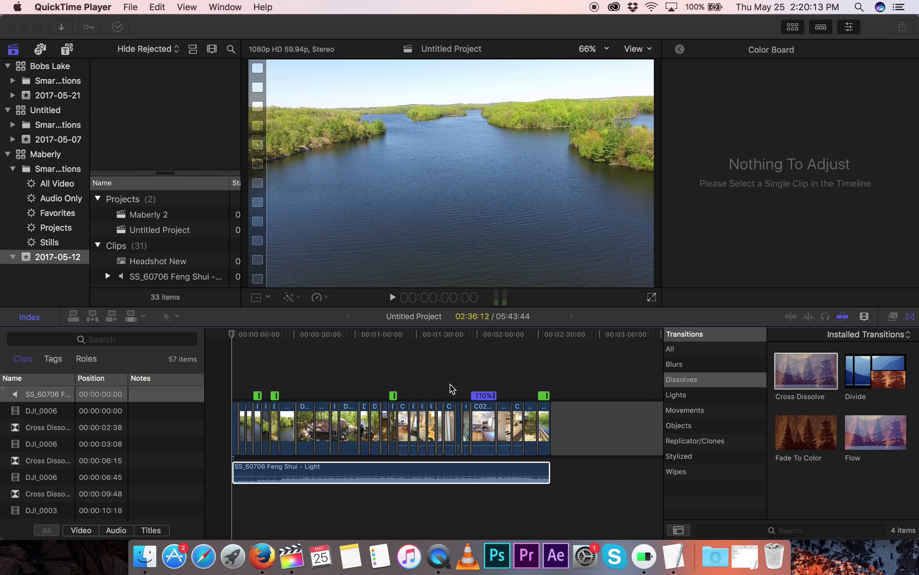
Make the Final Cut Pro window with the Untitled Project drone edit the active app.
left_click(231, 333)
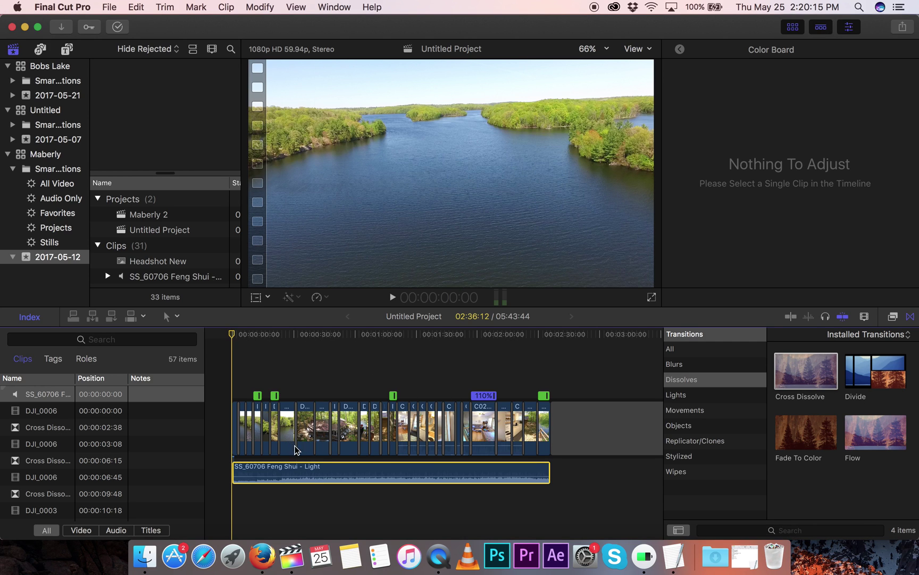
Mute the SS_60706 Feng Shui - Light clip with Disable, then play the cabin drone timeline.
right_click(334, 474)
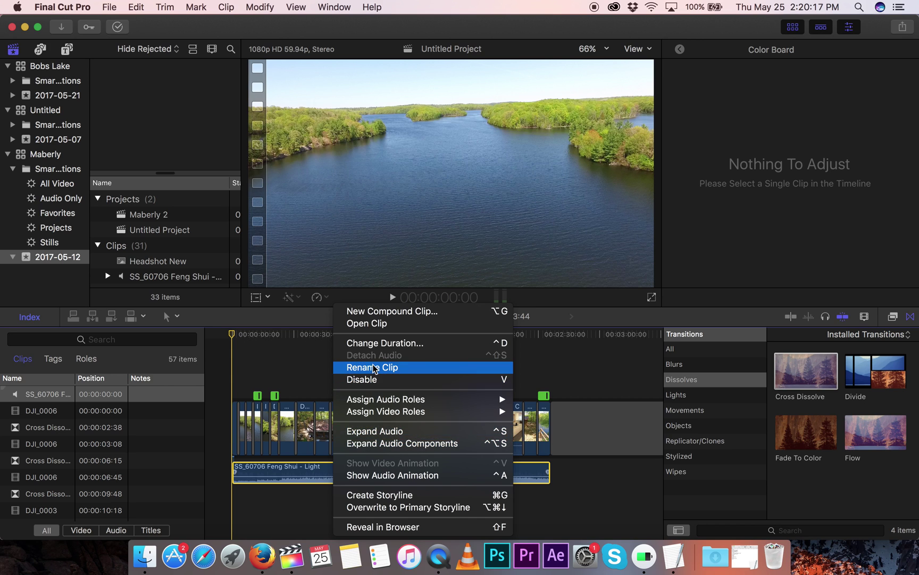
left_click(380, 380)
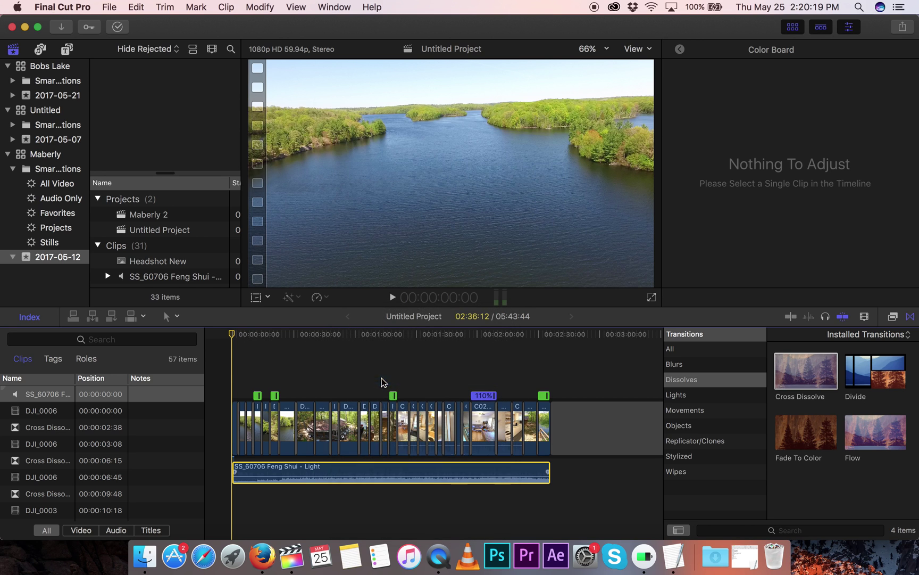
key("space")
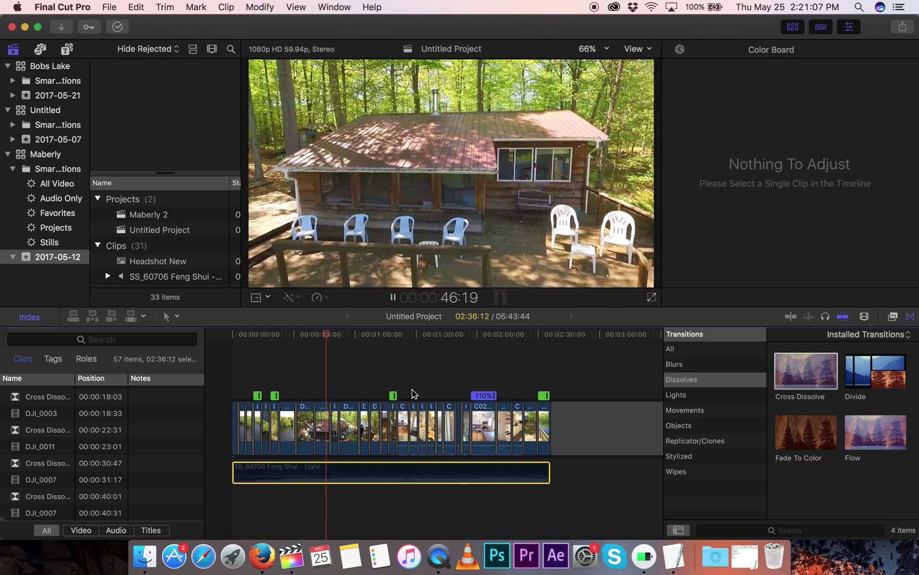
key("space")
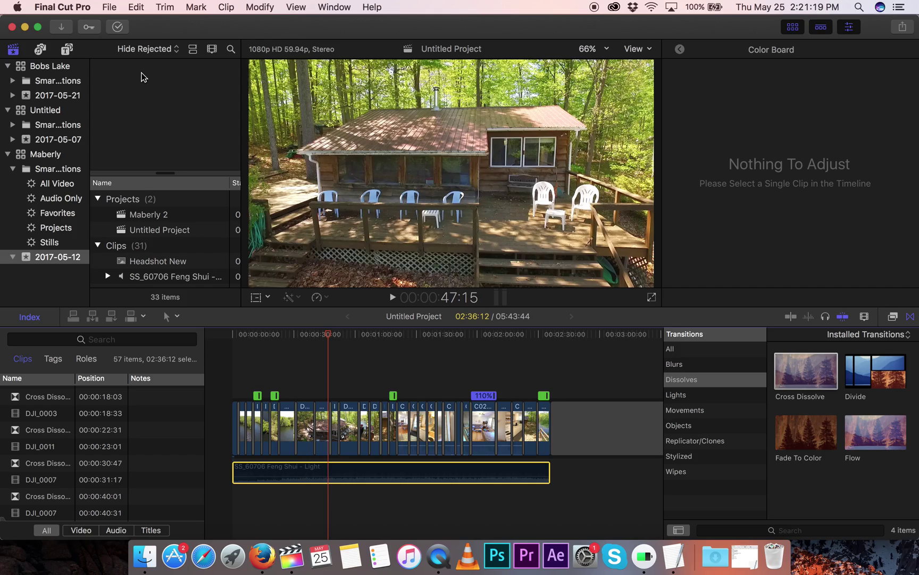
key("space")
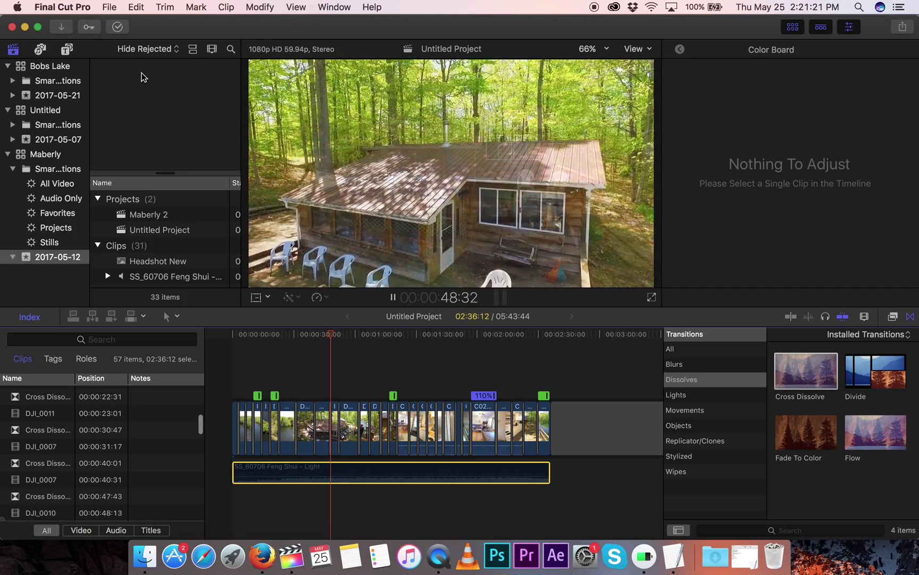
key("space")
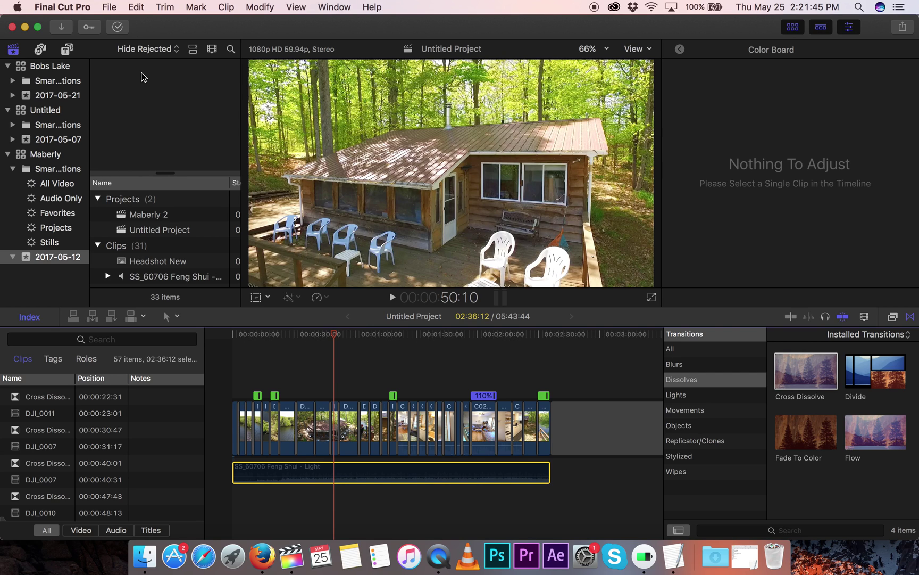
key("space")
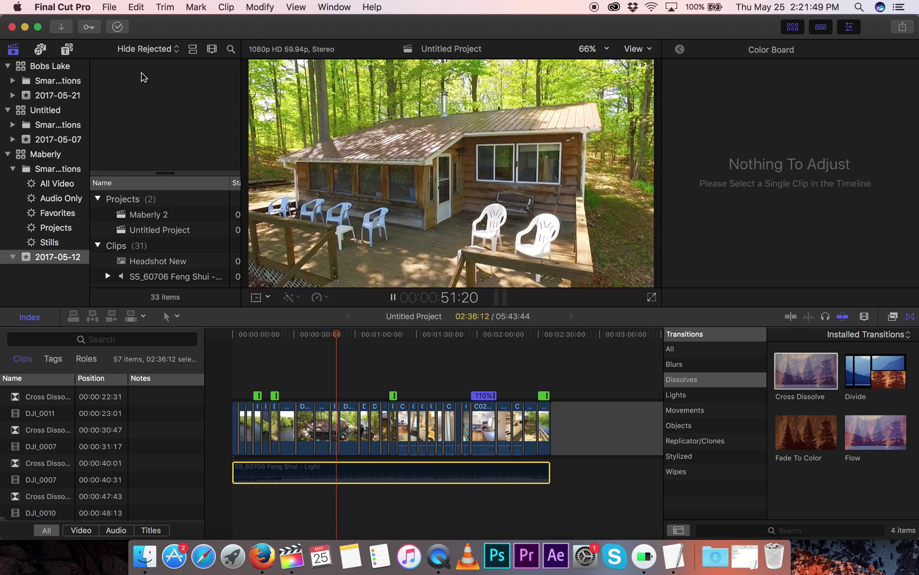
left_click(637, 53)
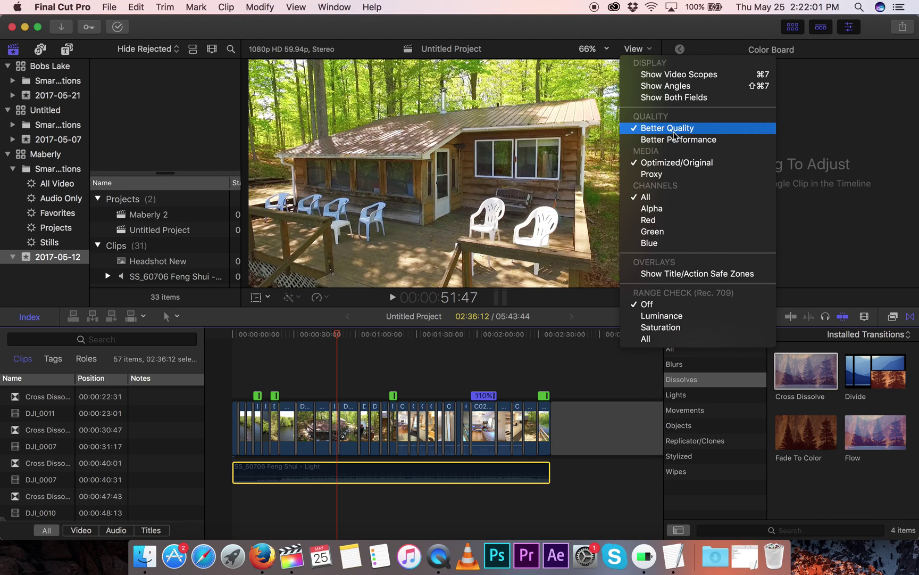
left_click(347, 366)
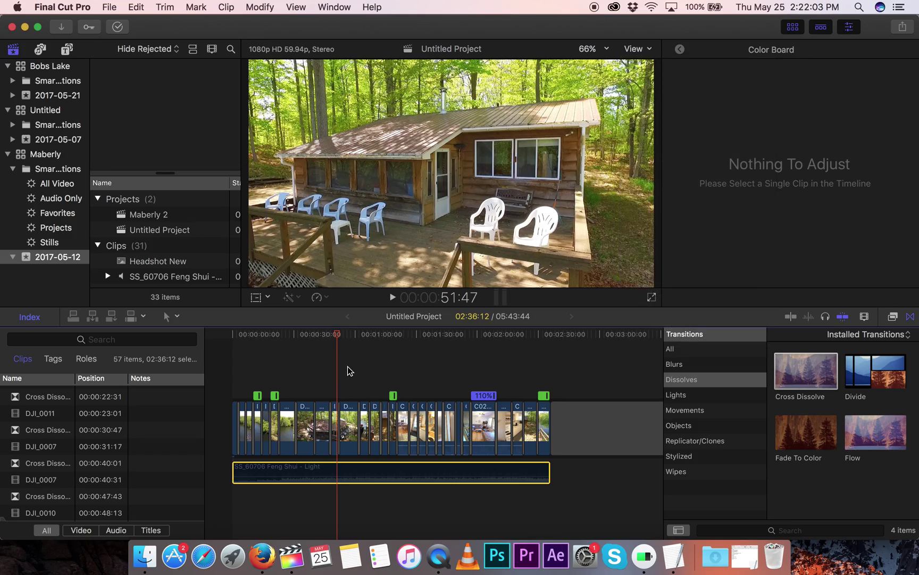
left_click_drag(338, 335, 362, 357)
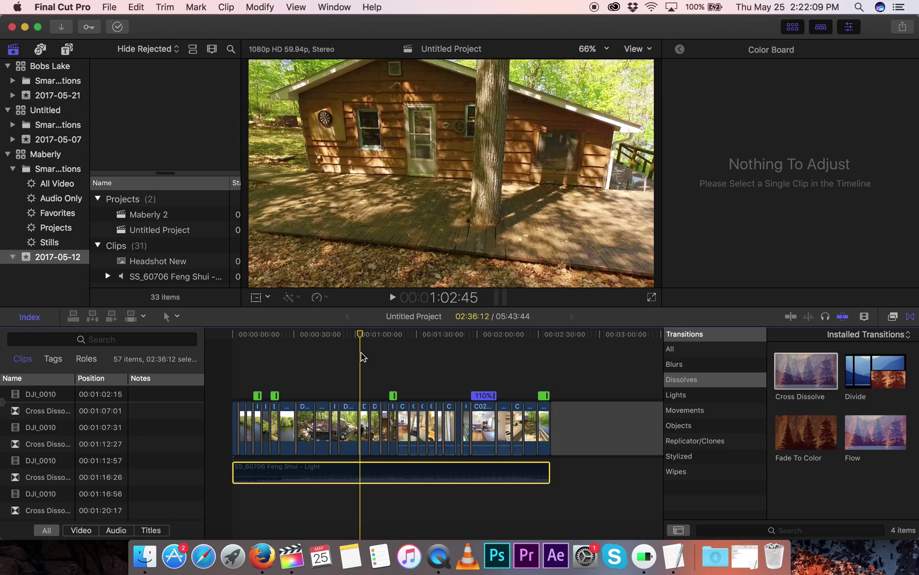
left_click_drag(361, 334, 390, 338)
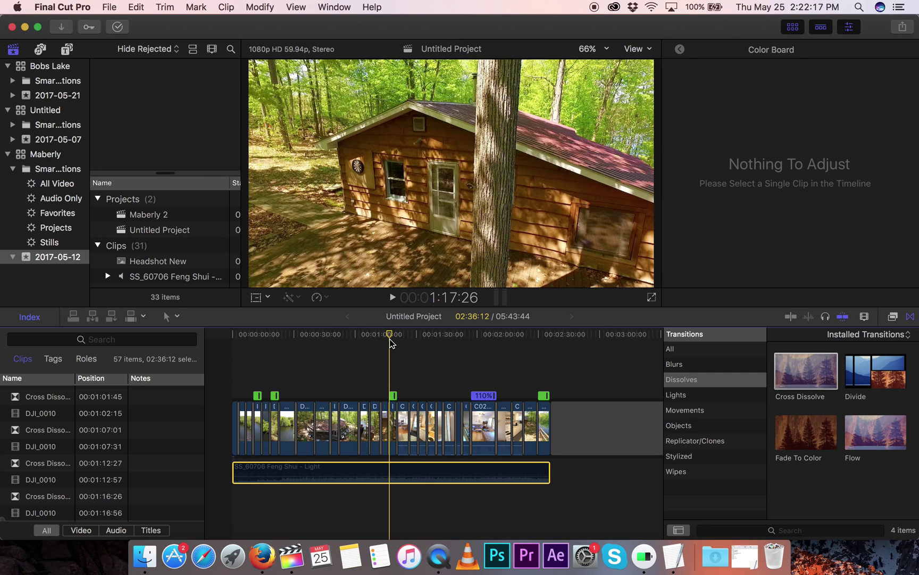
left_click_drag(339, 336, 309, 341)
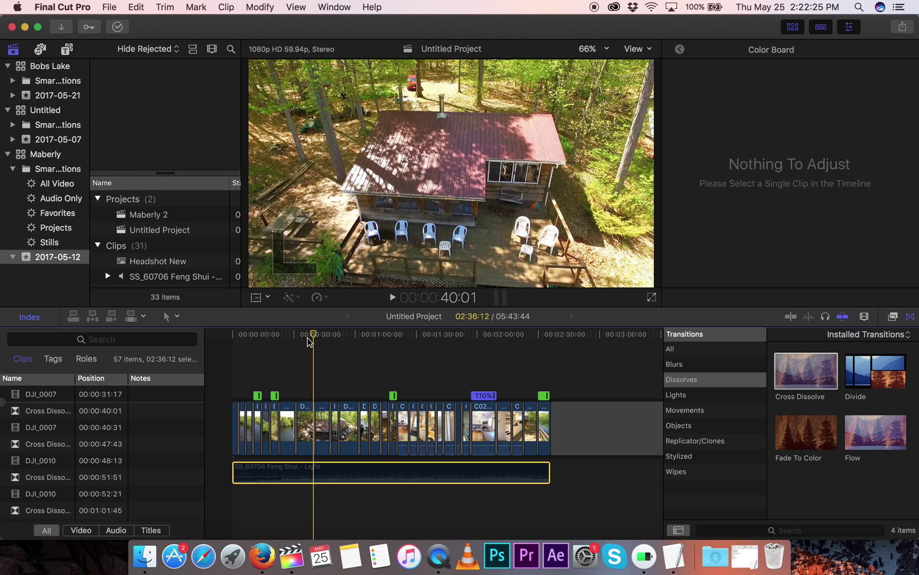
Zoom the timeline in twice and select the DJI_0007 cottage clip at 35:11.
key("super+equal")
key("super+equal")
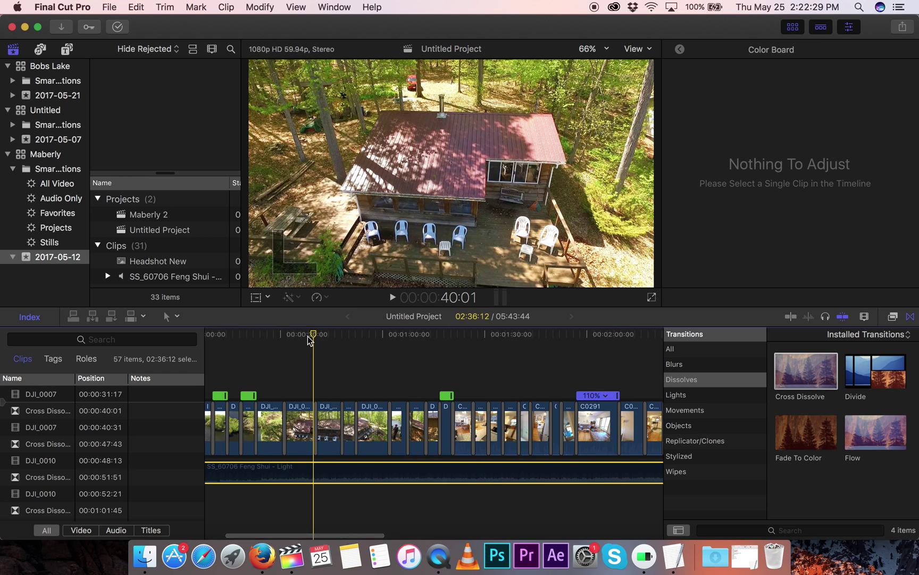
key("super+equal")
left_click(284, 334)
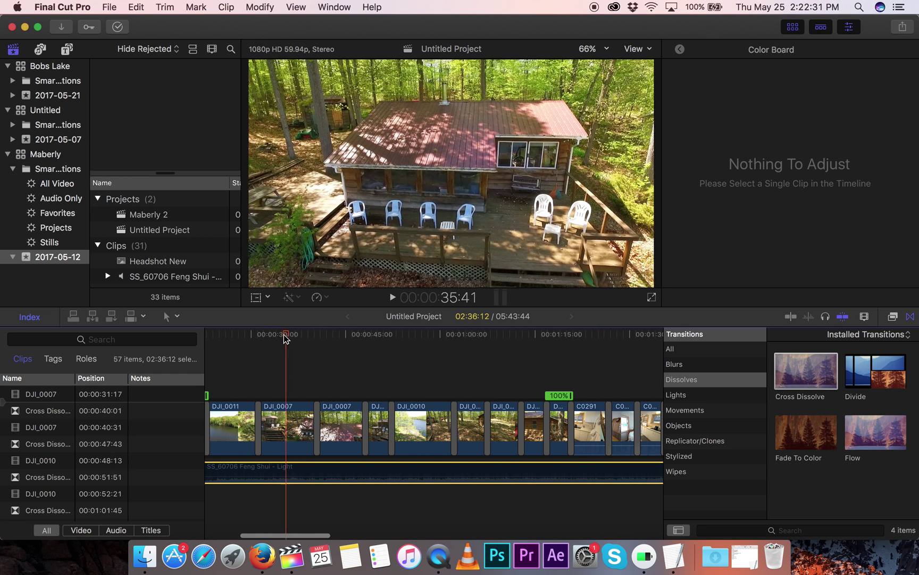
left_click(287, 407)
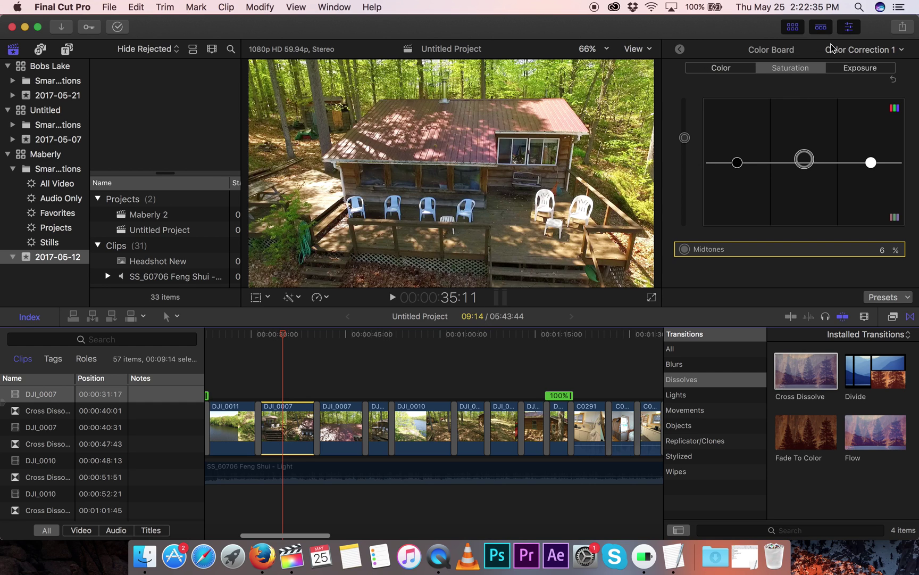
Reopen DJI_0007's Color Correction 1 and review its Color, Saturation and Exposure settings.
left_click(680, 50)
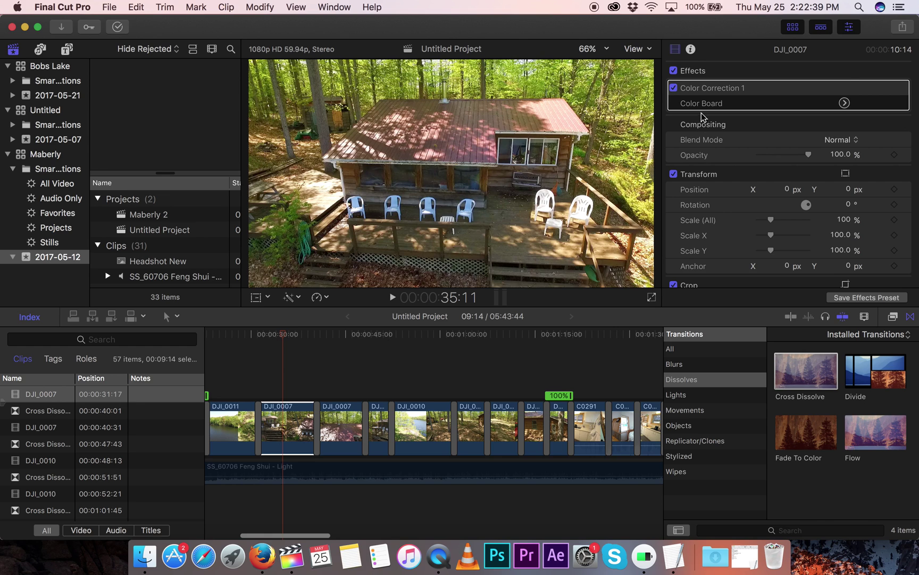
left_click(844, 103)
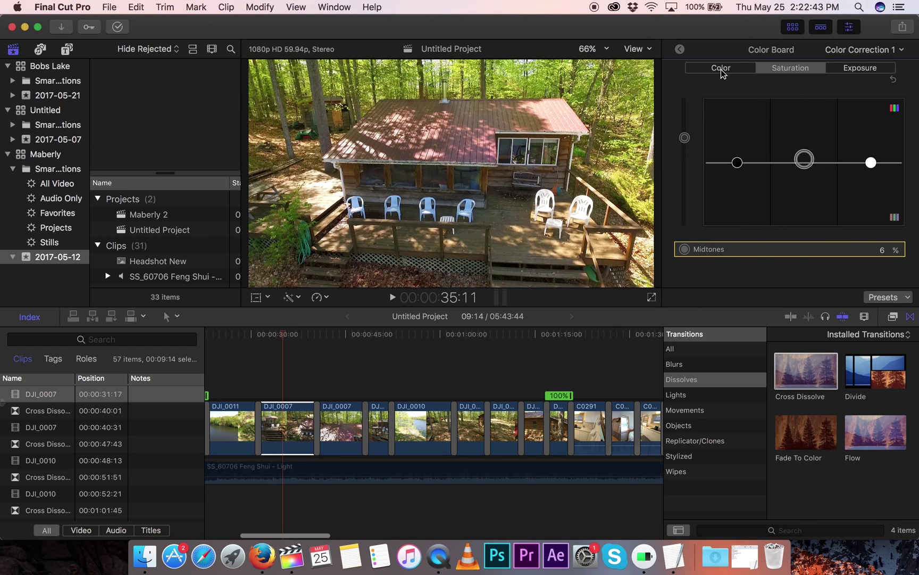
left_click(722, 69)
left_click(791, 70)
left_click(861, 71)
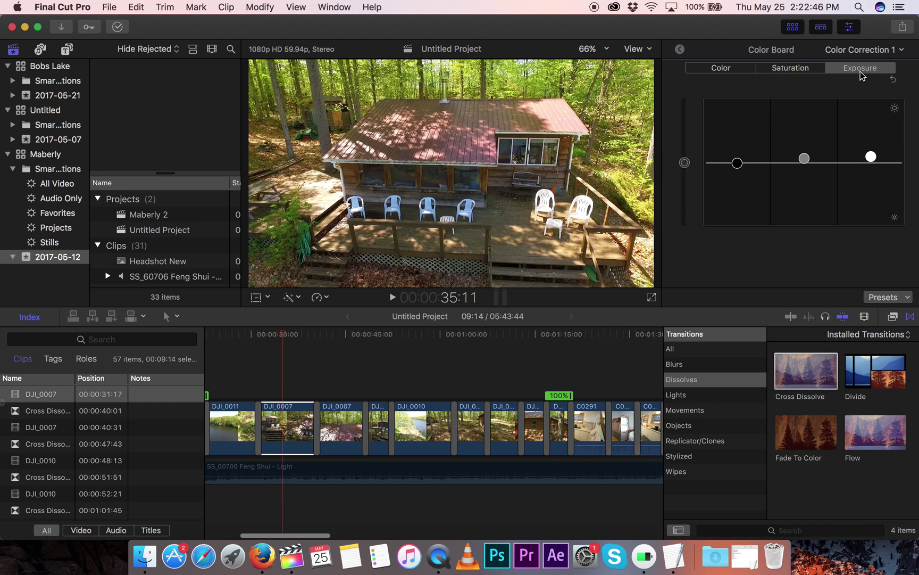
left_click(789, 70)
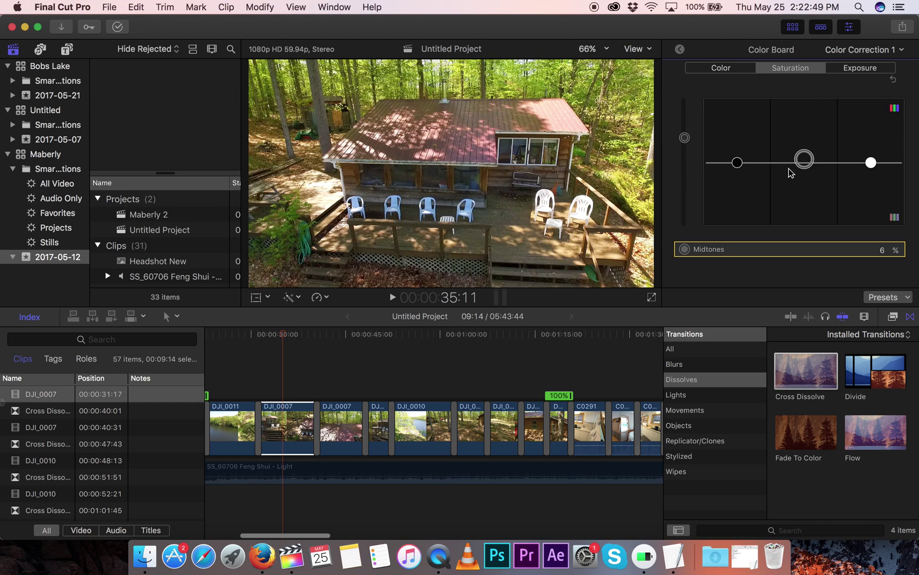
left_click(724, 70)
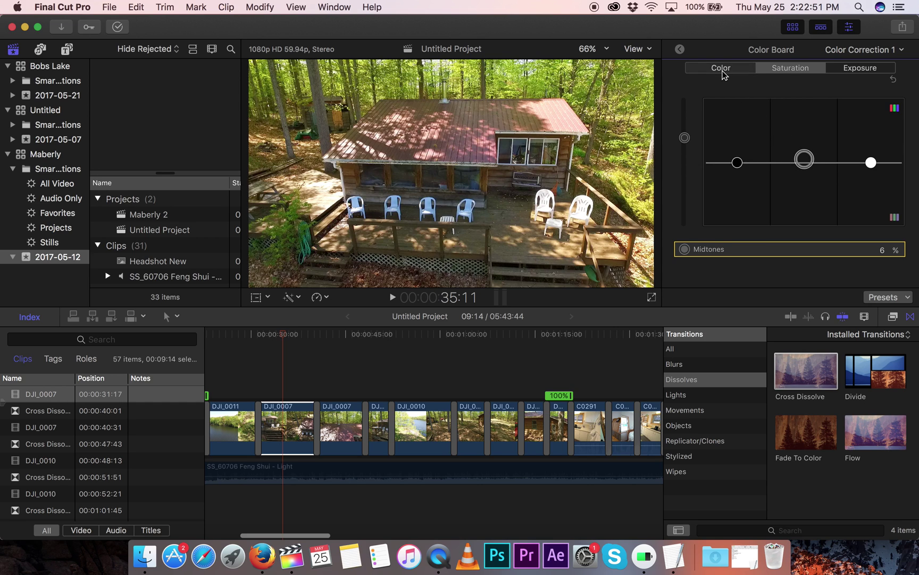
left_click(863, 69)
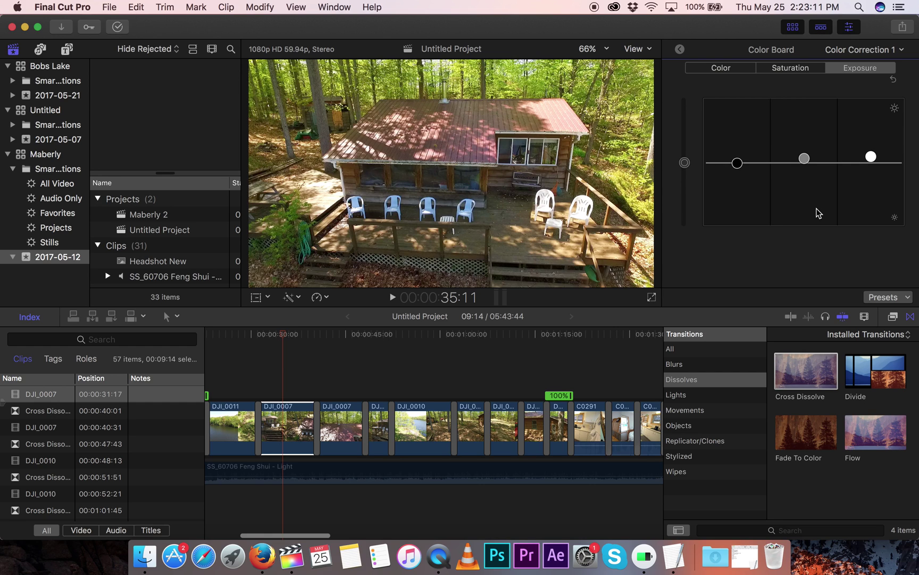
scroll(273, 345, "left", 3)
left_click_drag(287, 335, 514, 392)
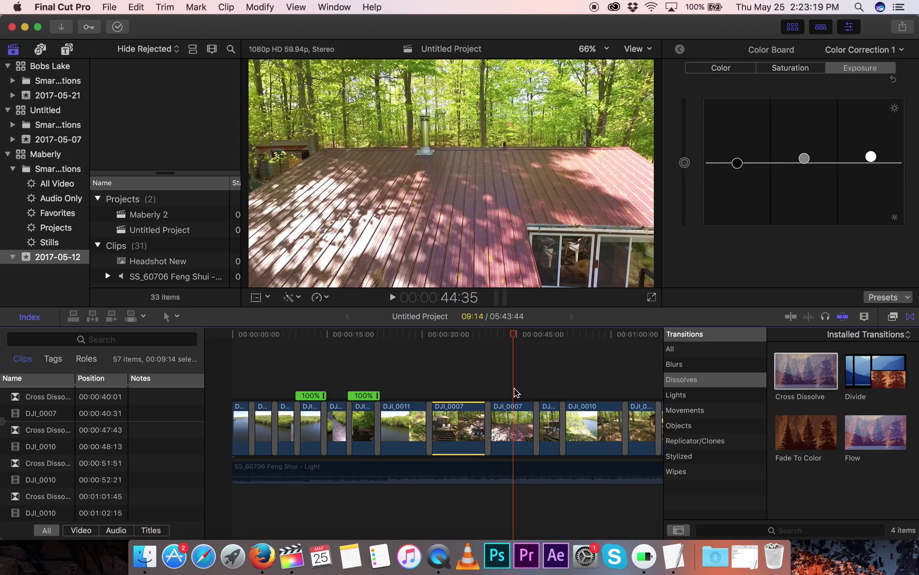
left_click_drag(513, 339, 410, 376)
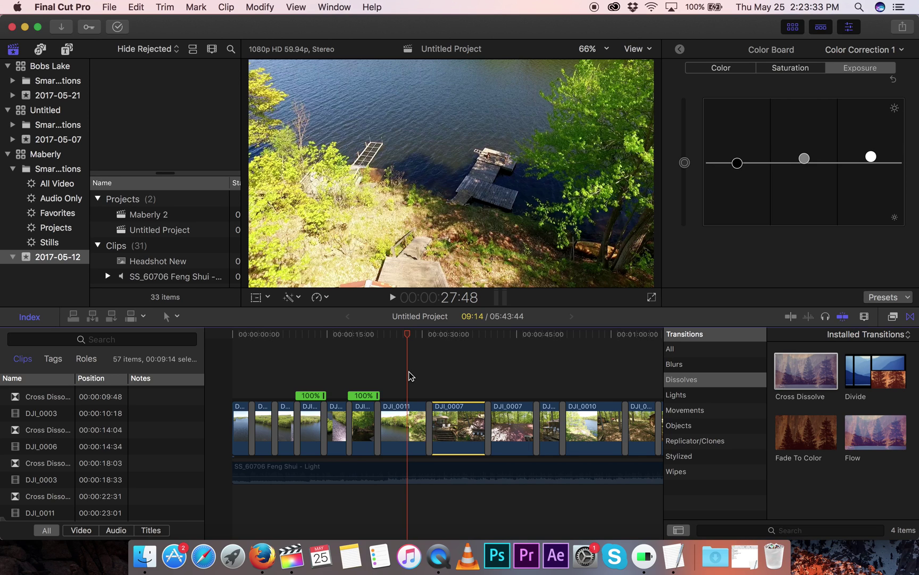
Move the playhead to 00:00:00:00 and confirm the music clip volume reads -10.0 dB.
left_click_drag(405, 337, 230, 339)
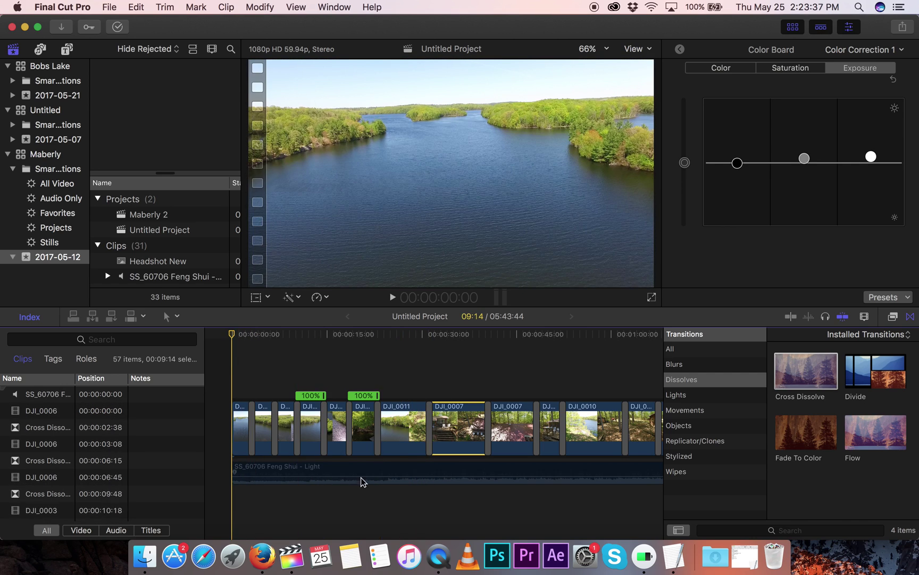
left_click_drag(366, 476, 367, 476)
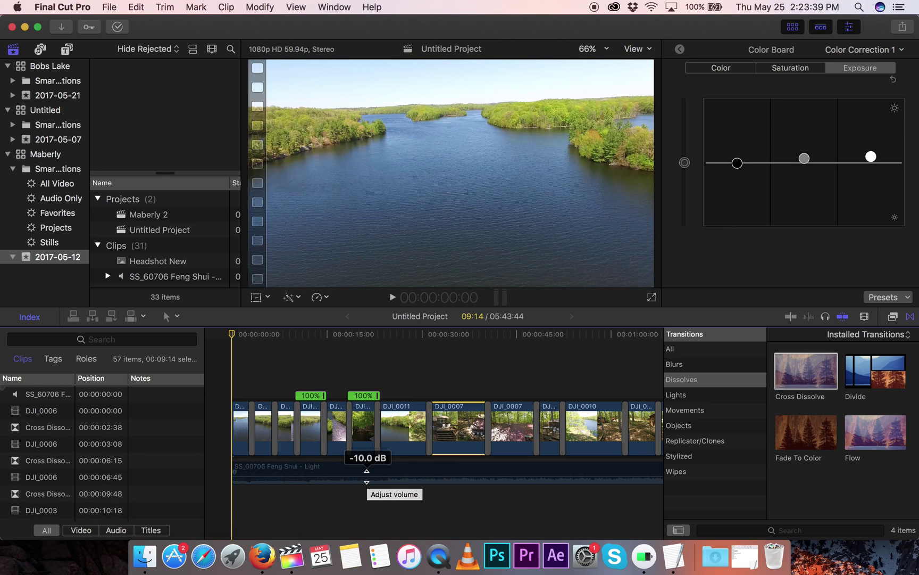